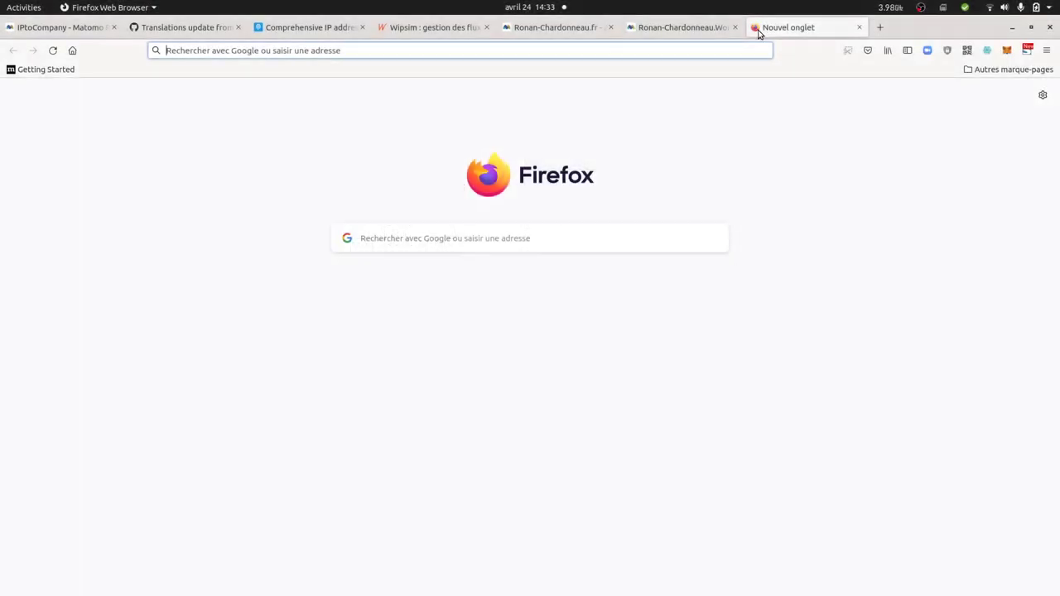
Step: Switch to the IPtoCompany plugin page, highlight its title, and scroll through the Preview report sample
left_click(91, 30)
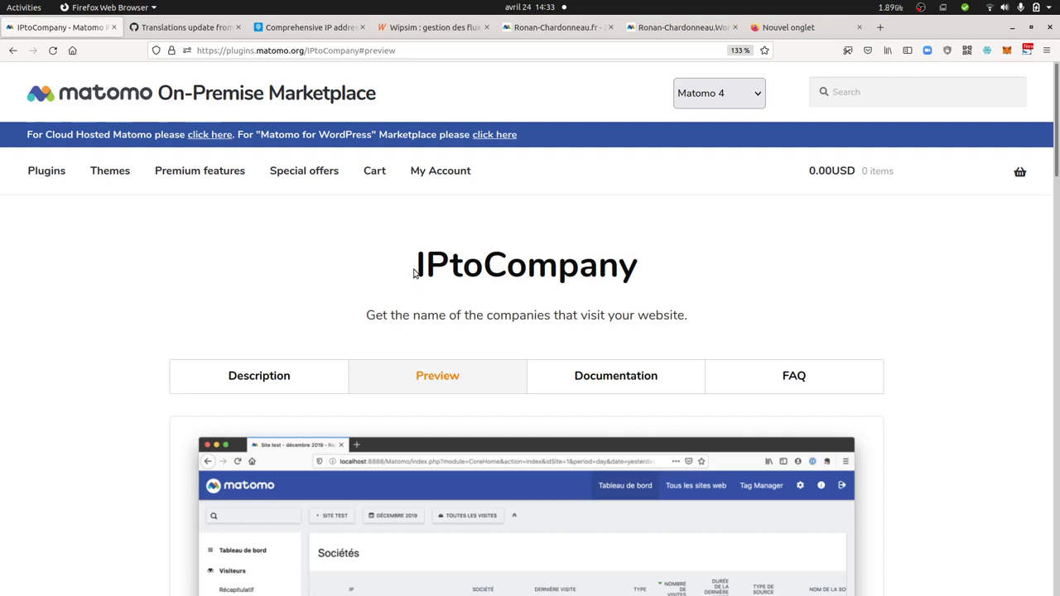
left_click_drag(418, 265, 650, 279)
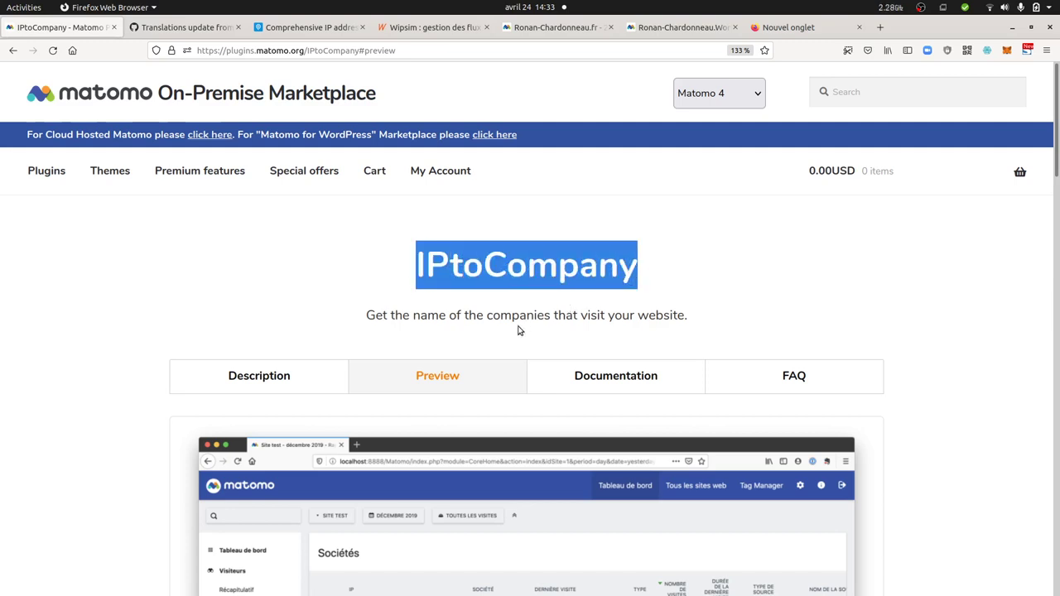
left_click(491, 344)
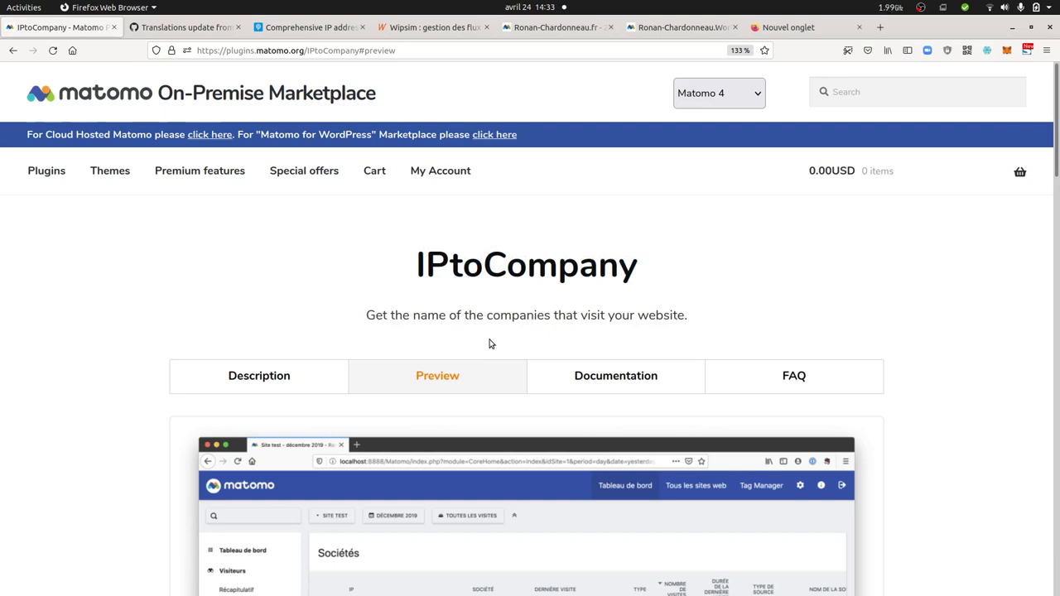
scroll(373, 304, "down", 2)
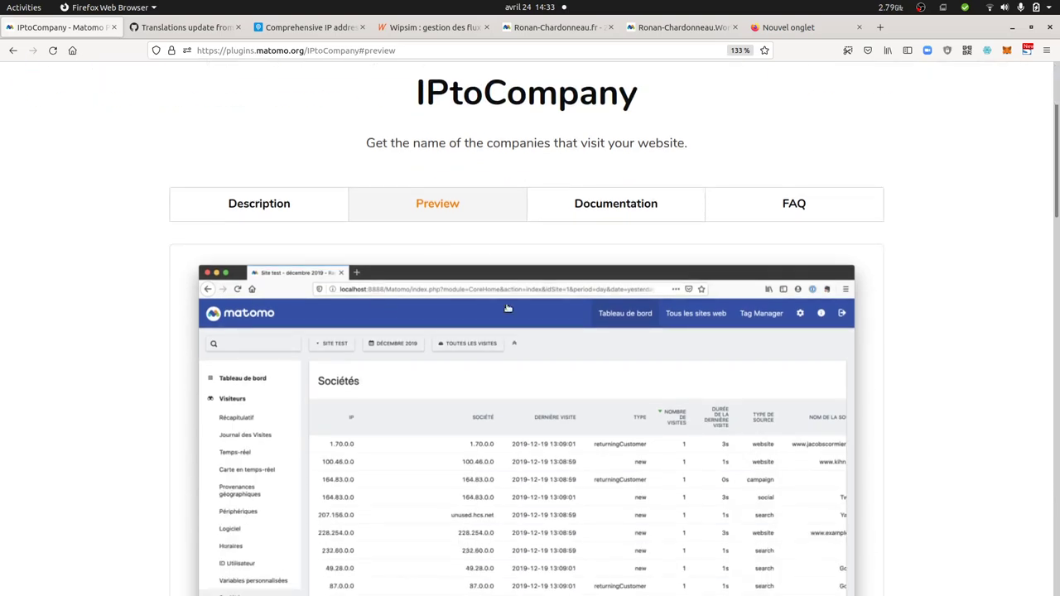
scroll(508, 308, "down", 3)
scroll(464, 315, "up", 4)
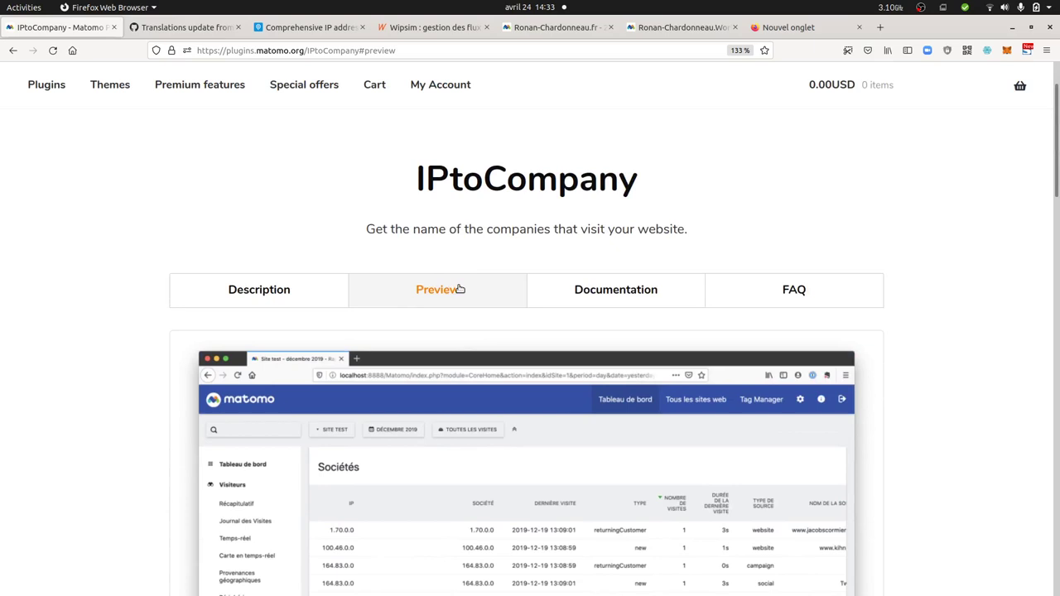
left_click(290, 285)
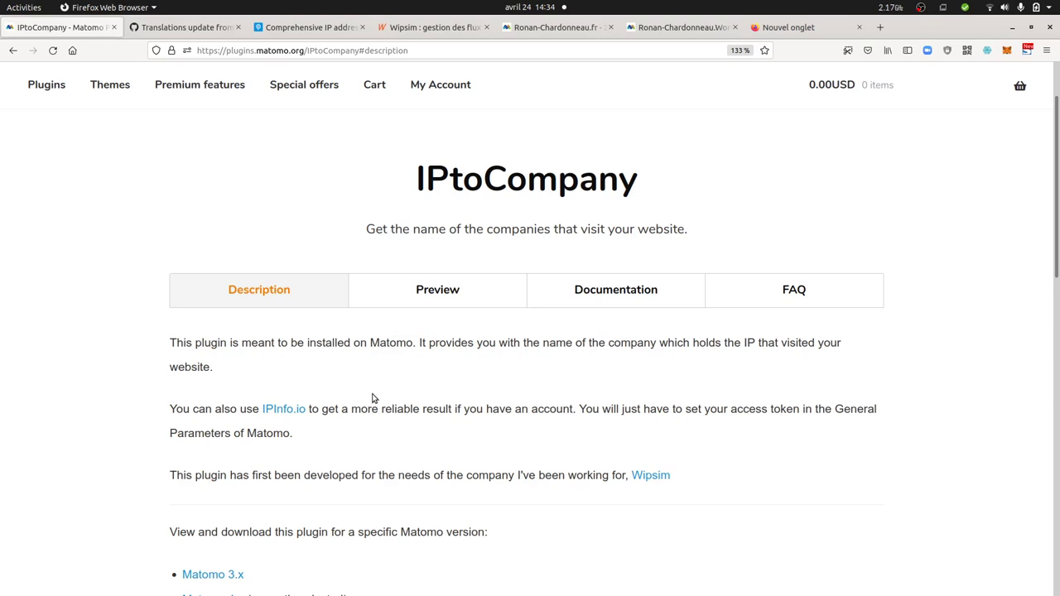
scroll(274, 407, "down", 2)
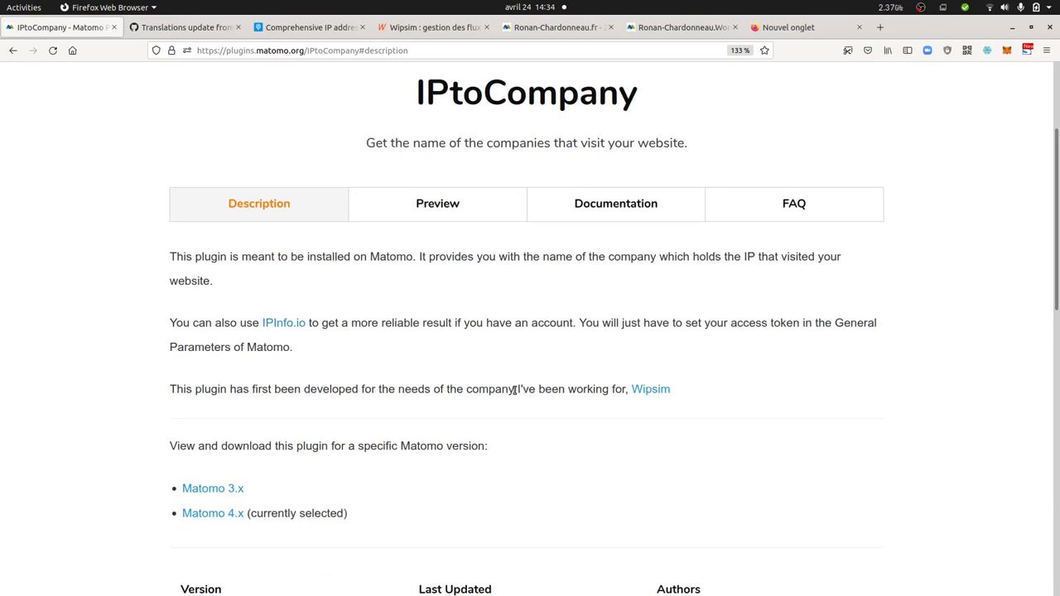
left_click_drag(515, 390, 671, 395)
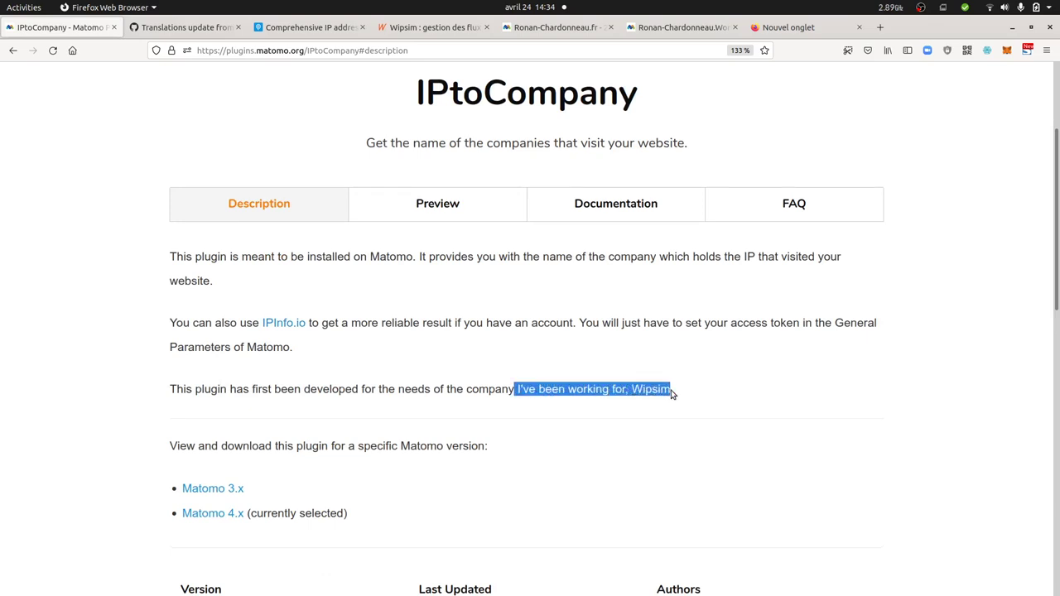
left_click(522, 404)
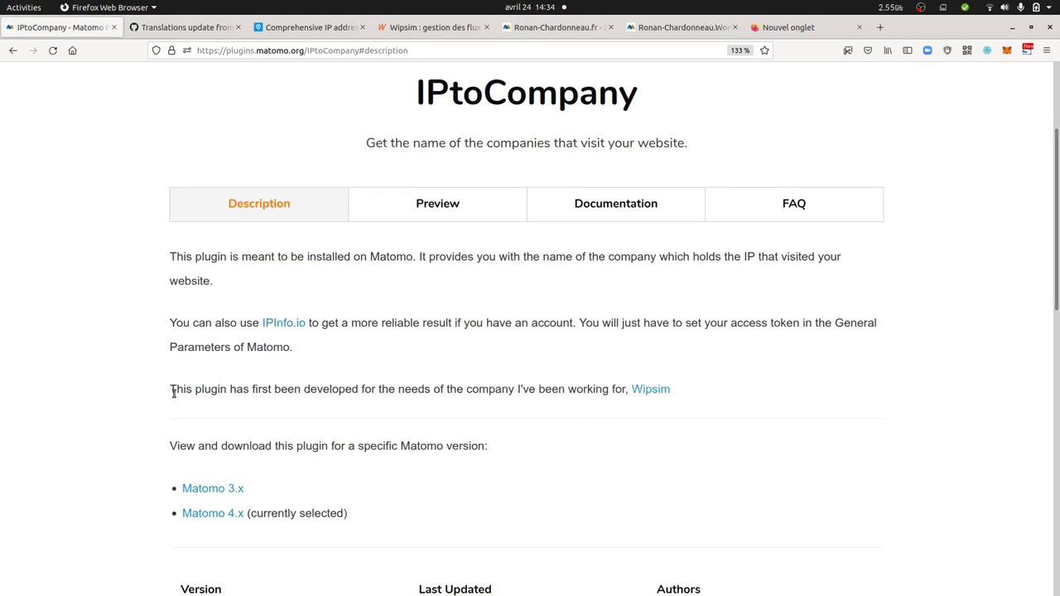
left_click_drag(169, 393, 684, 393)
left_click(597, 413)
left_click_drag(467, 390, 510, 387)
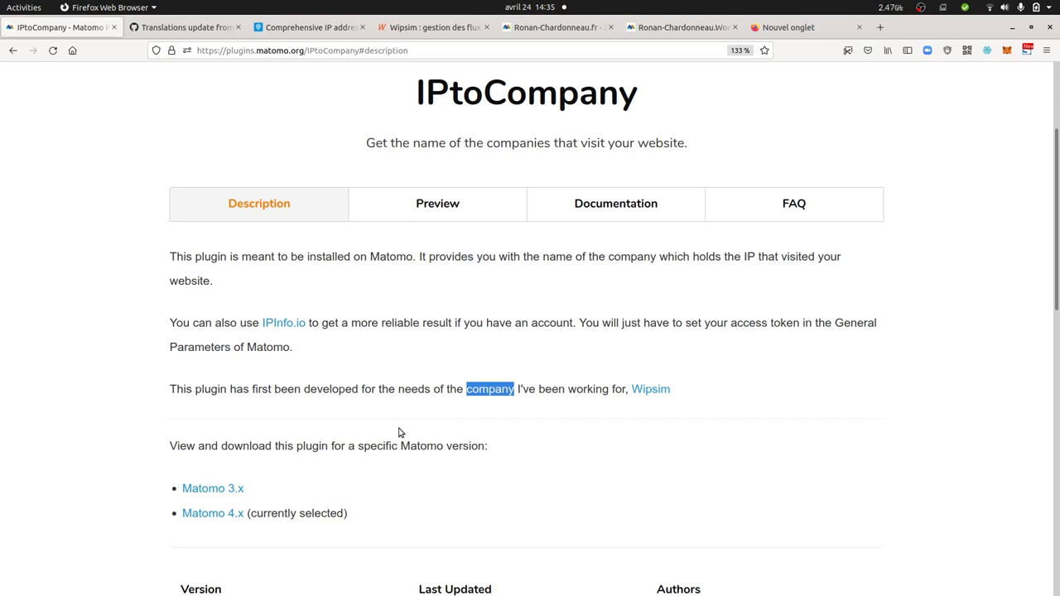
left_click(439, 391)
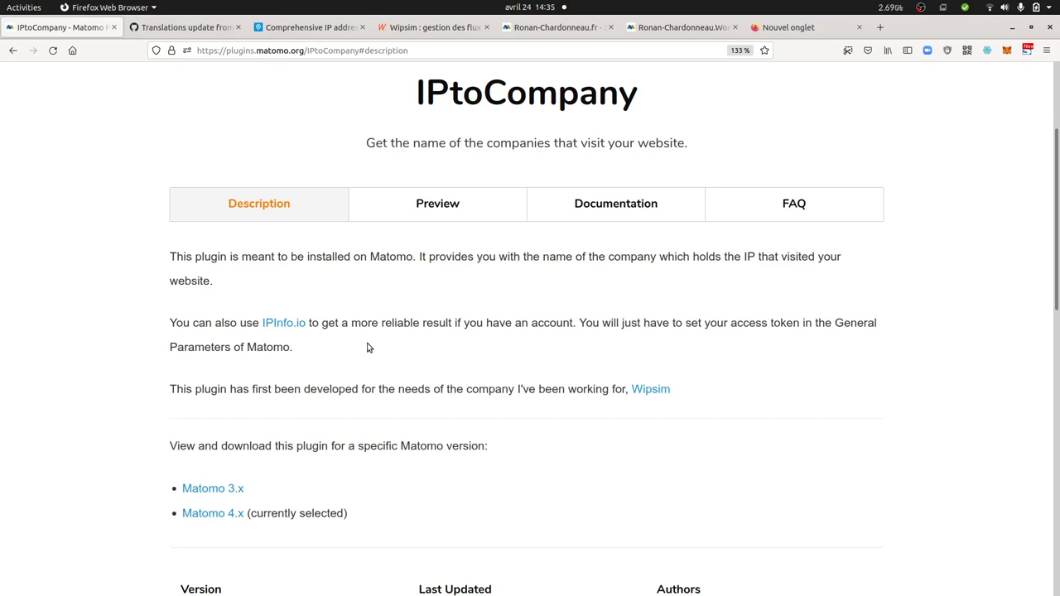
scroll(373, 350, "up", 3)
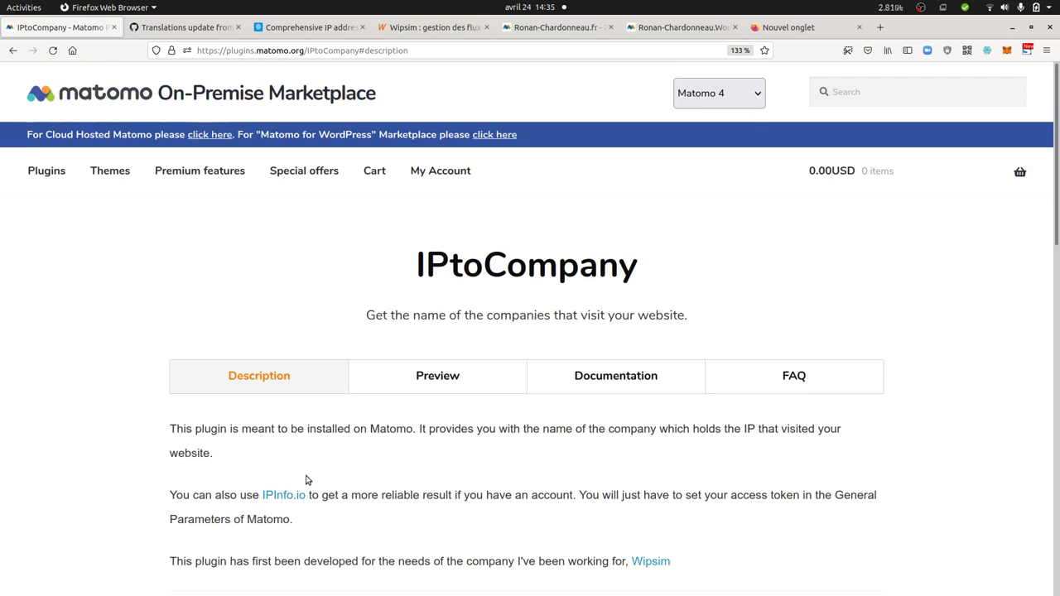
Step: Check the plugin's Version and Authors details, then move to the website's Matomo dashboard
scroll(306, 480, "down", 2)
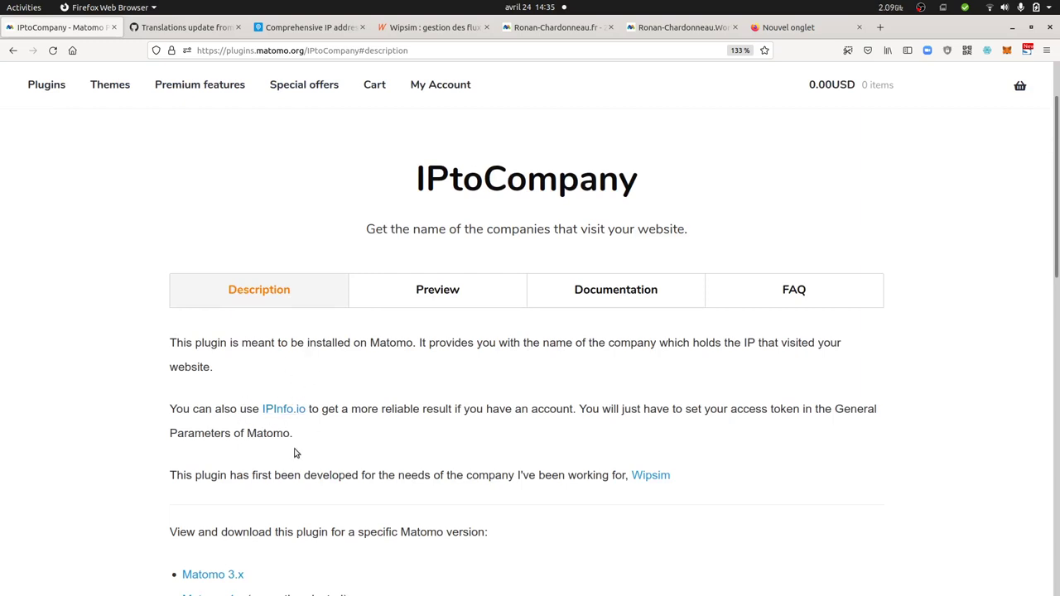
scroll(430, 346, "down", 1)
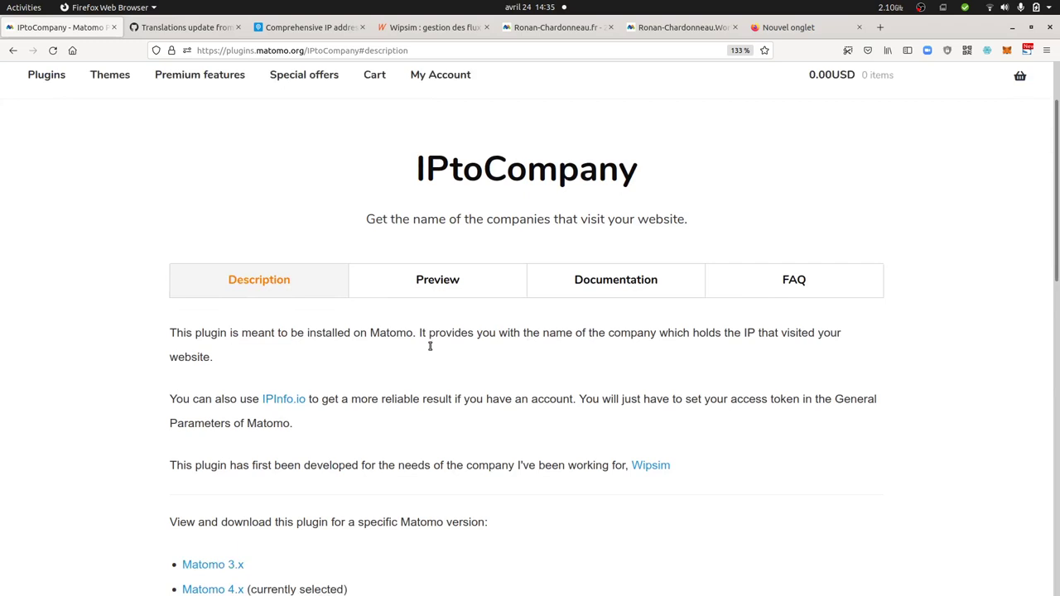
scroll(430, 346, "down", 5)
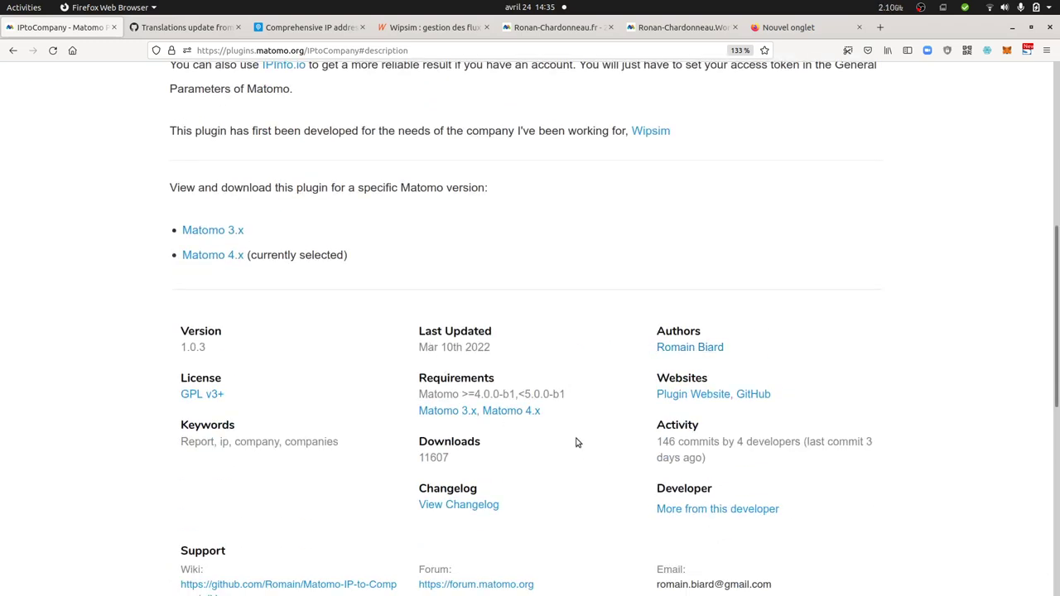
scroll(577, 443, "up", 5)
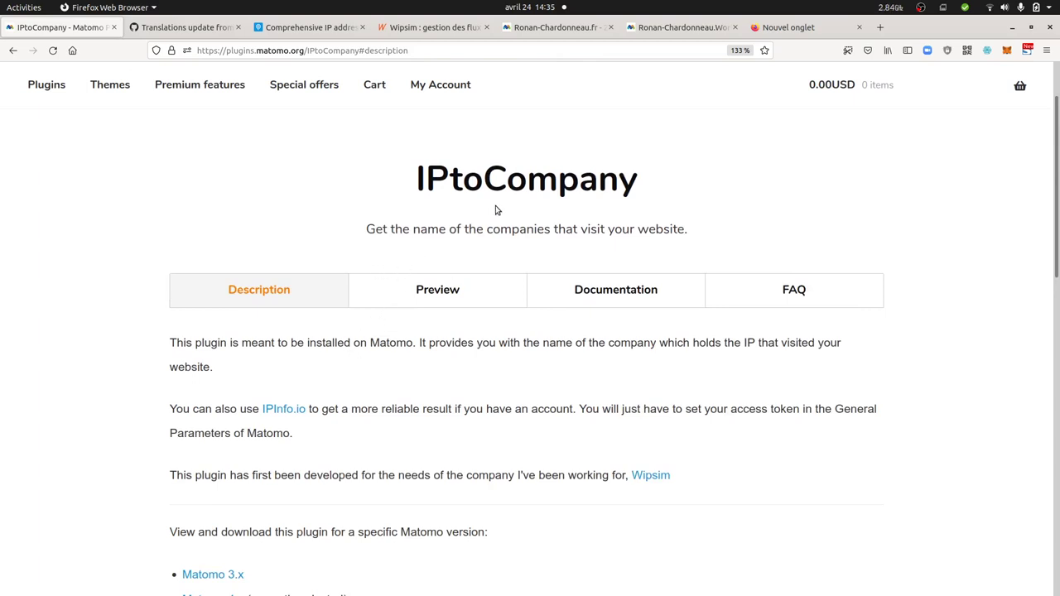
left_click(584, 30)
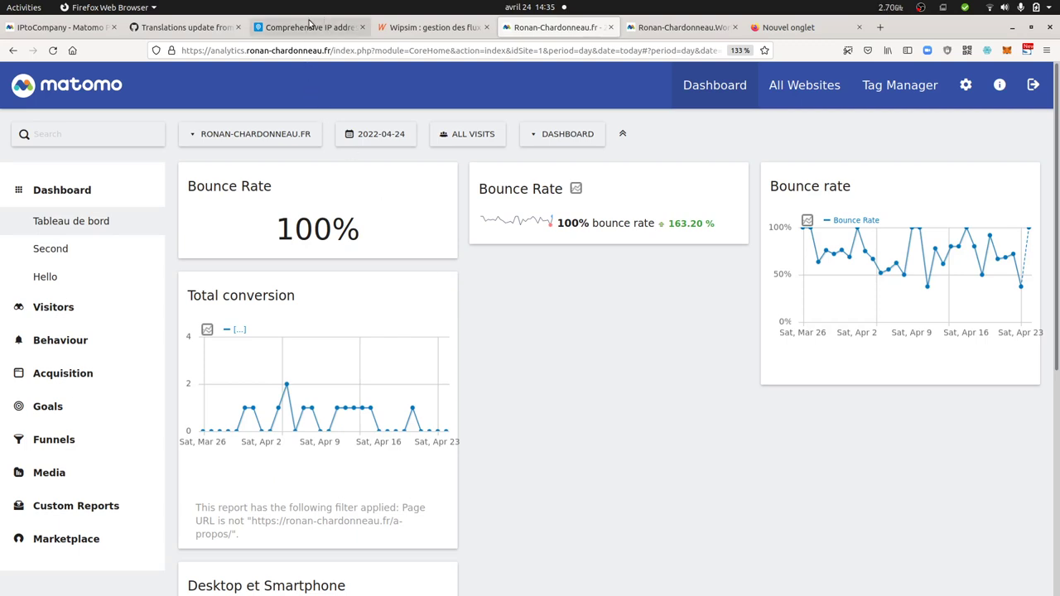
Step: Return to the Matomo dashboard and expand the Visitors reports list down to Companies
left_click(83, 31)
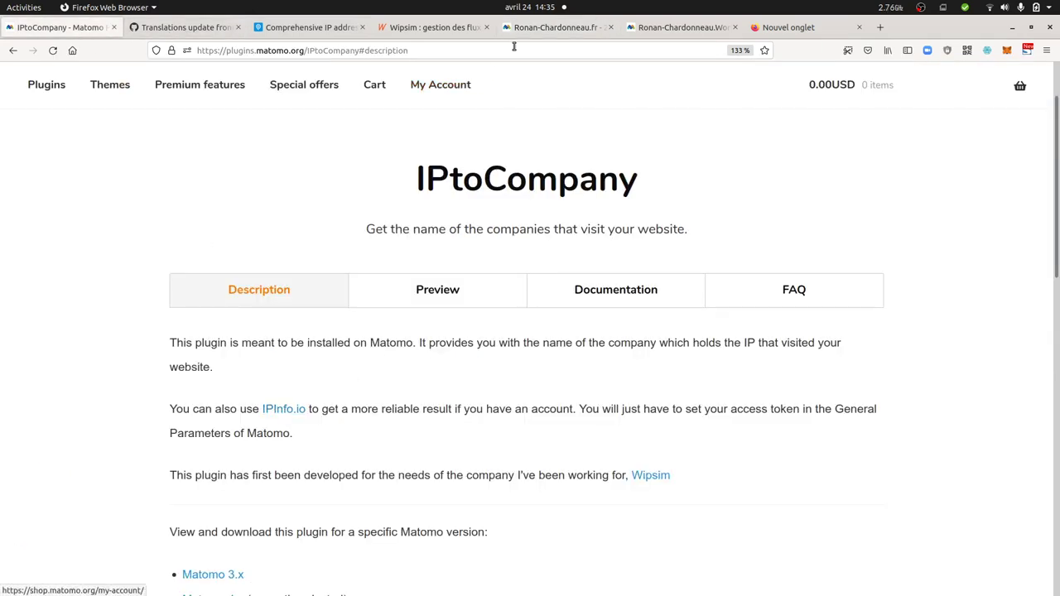
left_click(536, 30)
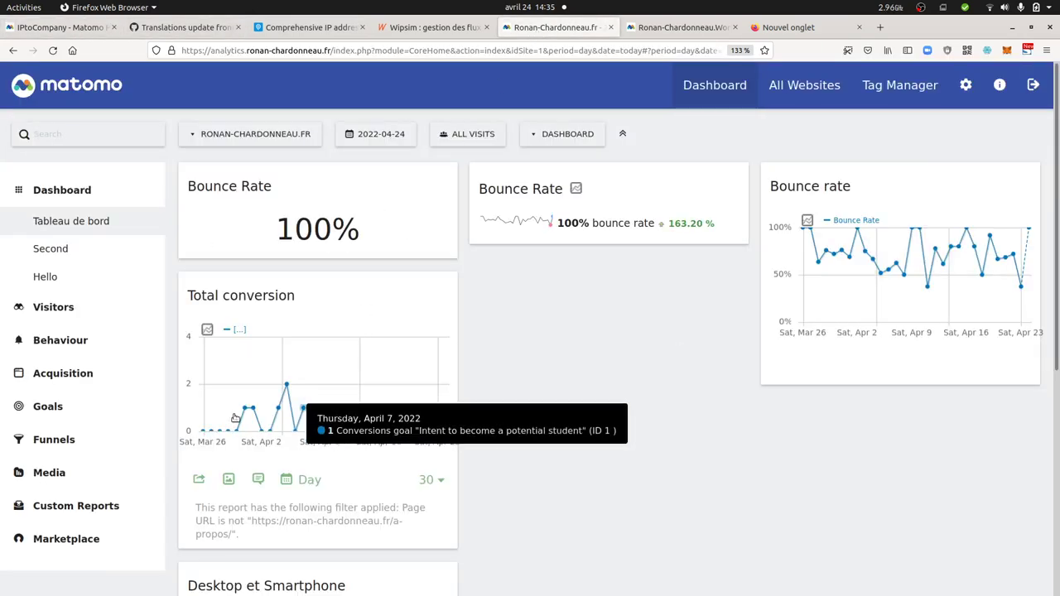
left_click(89, 308)
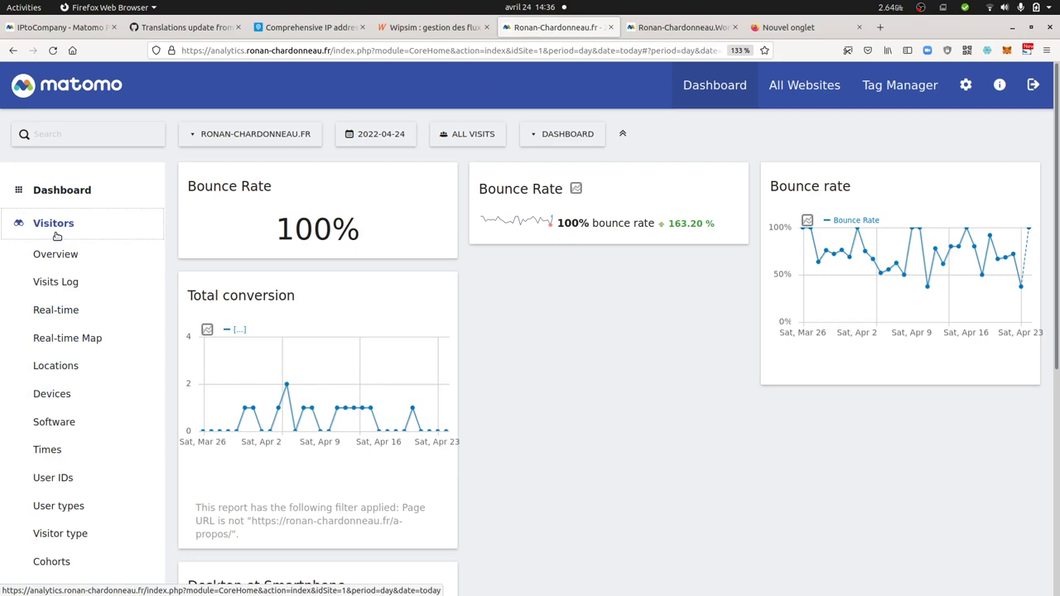
scroll(62, 414, "down", 3)
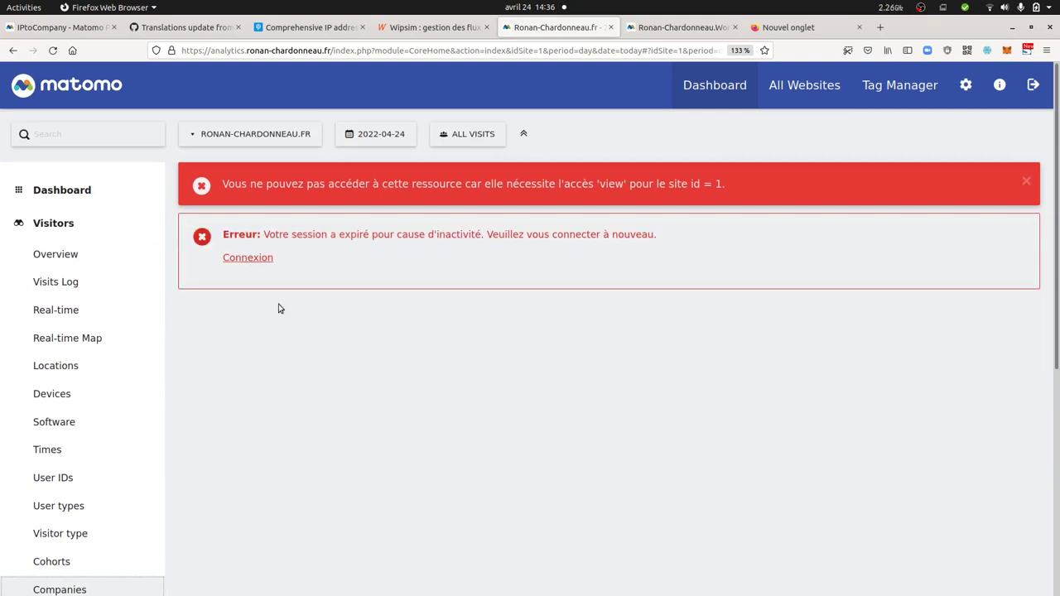
Step: Reload the page and sign back in to Matomo using the saved login
left_click(54, 50)
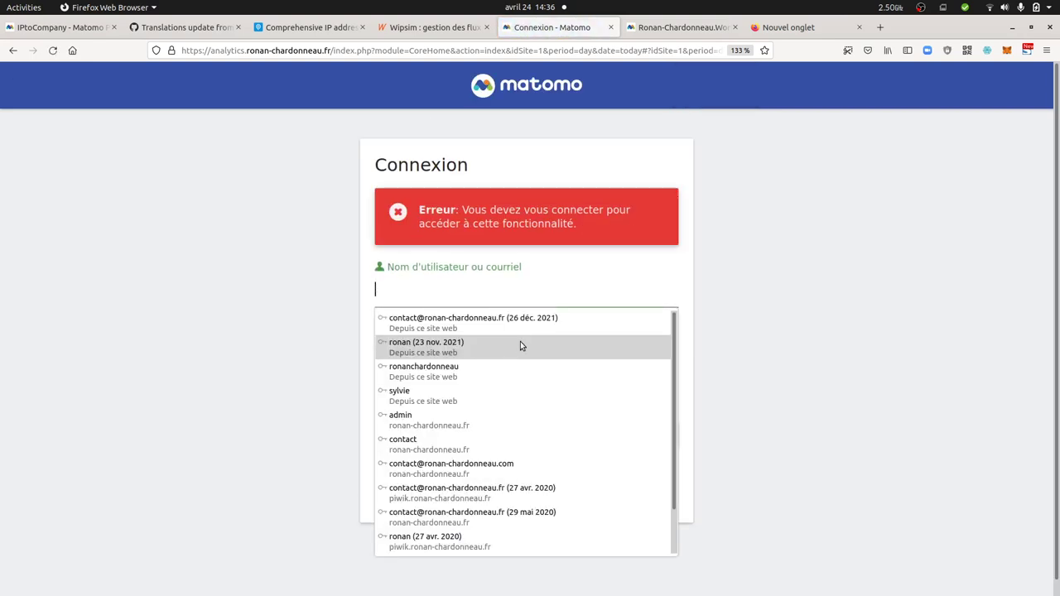
left_click(554, 335)
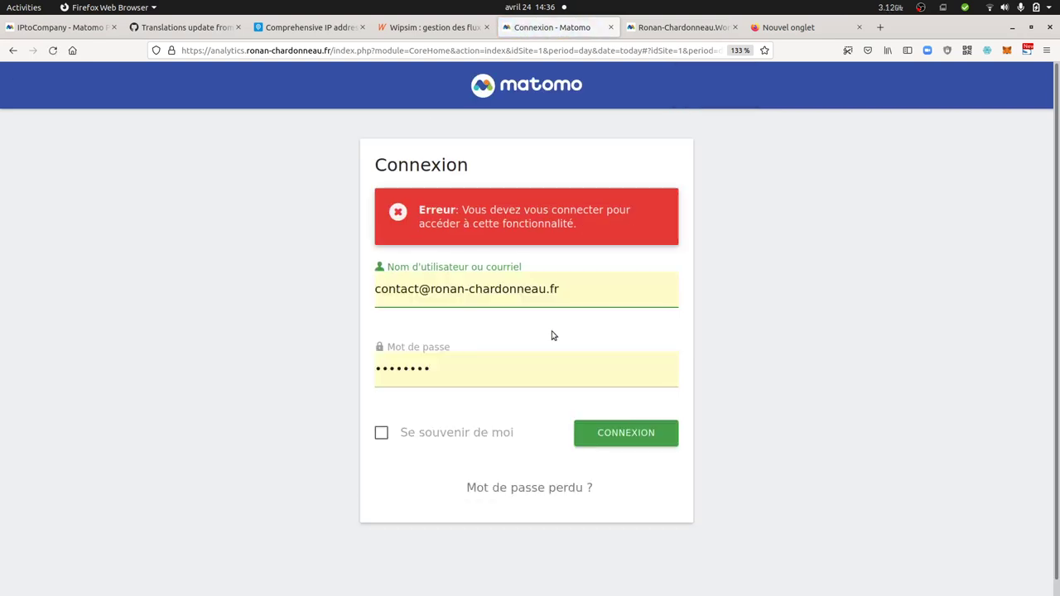
left_click(663, 435)
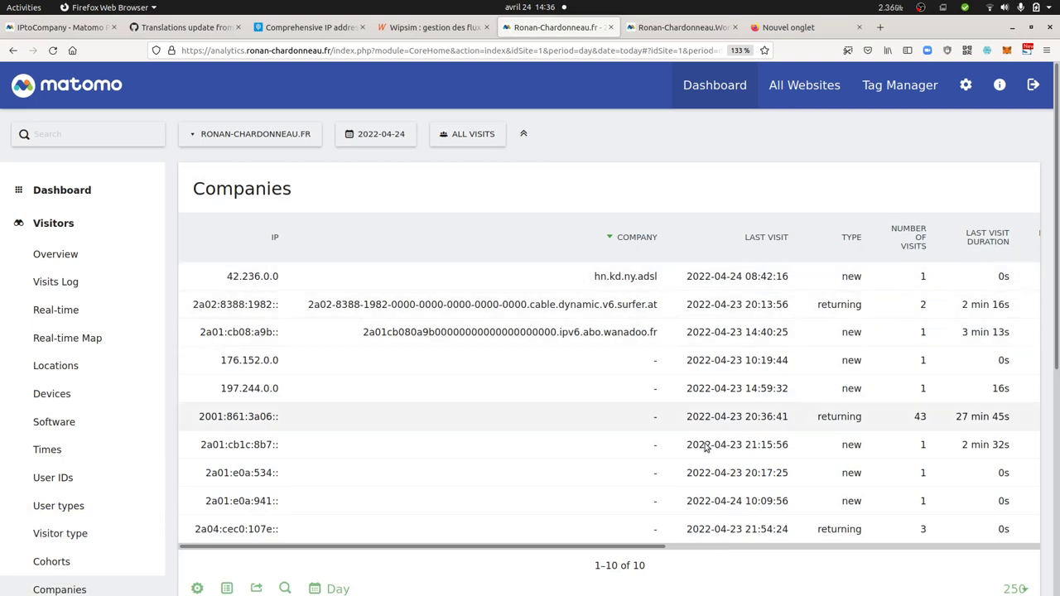
scroll(856, 516, "right", 6)
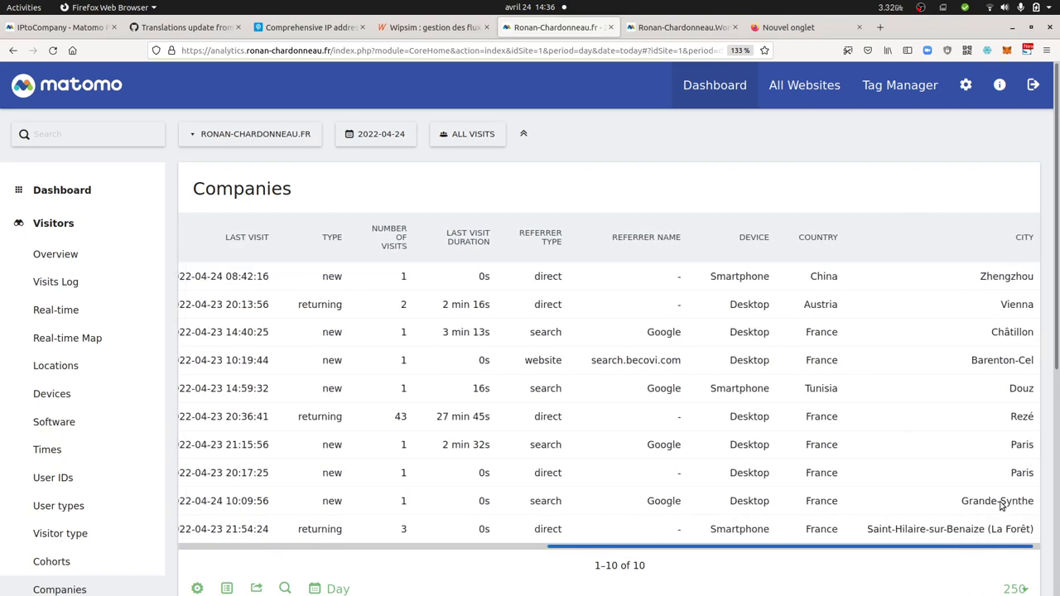
scroll(977, 505, "left", 6)
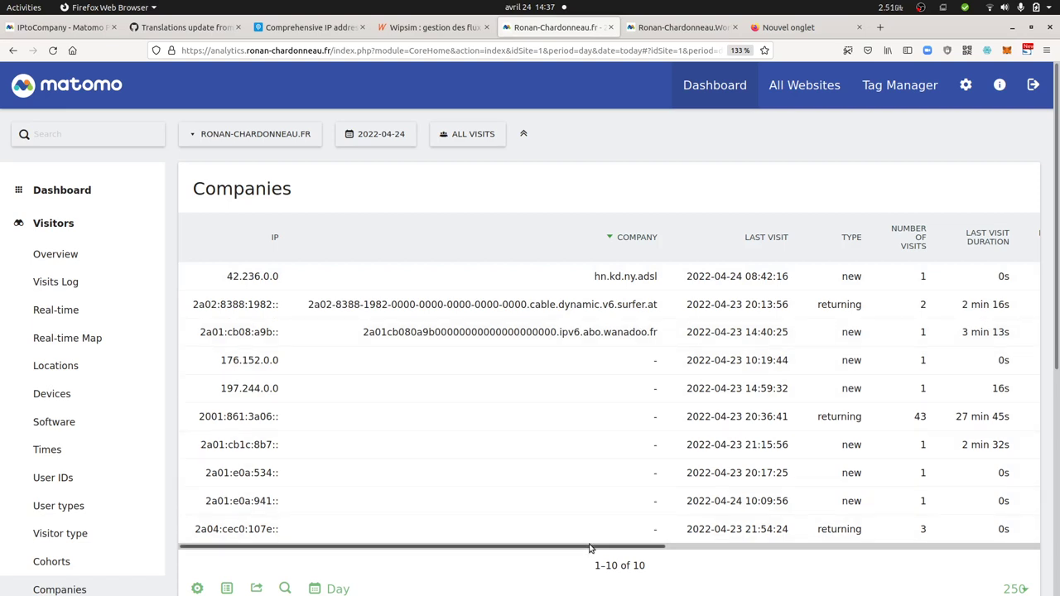
left_click_drag(586, 551, 970, 520)
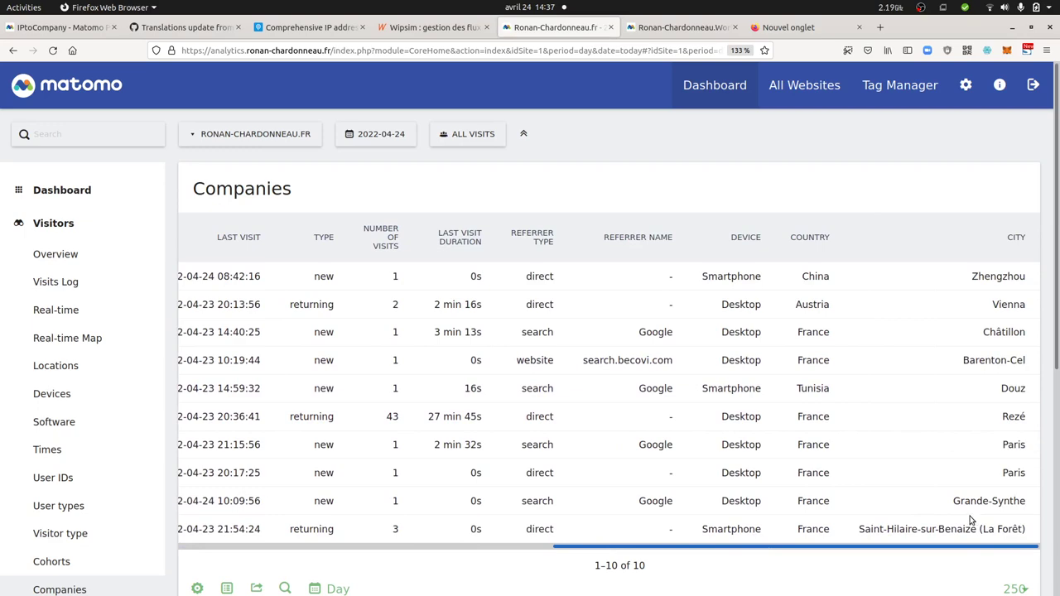
left_click_drag(967, 520, 524, 506)
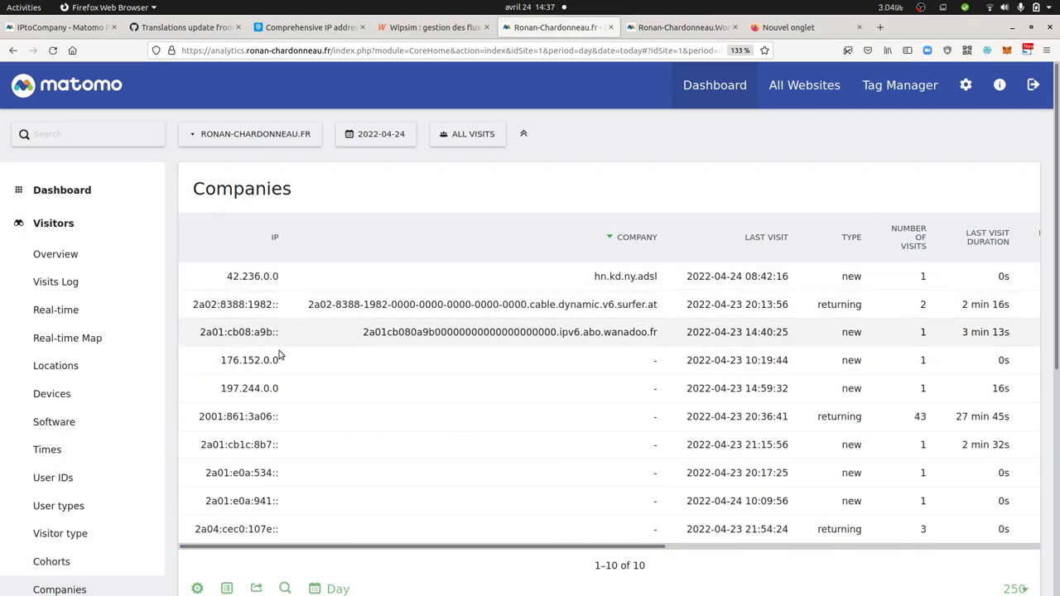